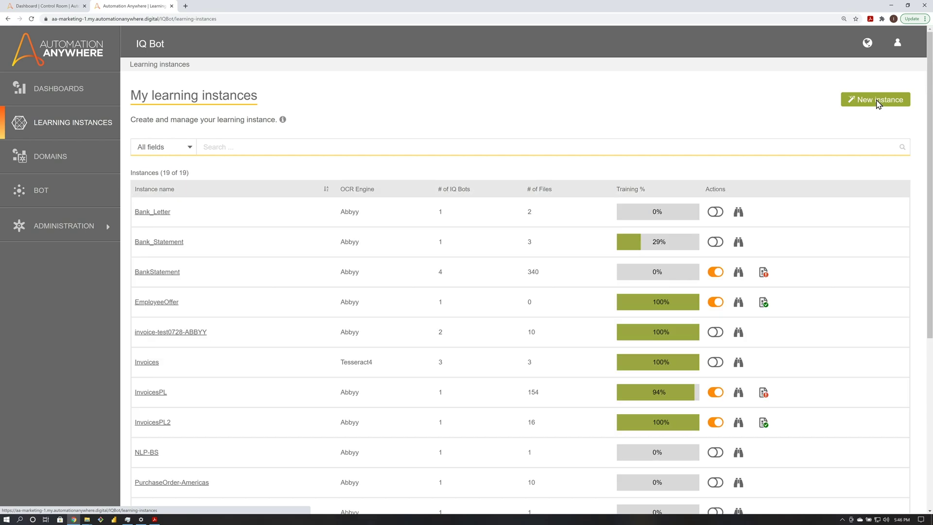
- Start a new learning instance named InvoicesAE with document type Invoices
{"action": "left_click", "coordinate": [878, 100]}
{"action": "left_click", "coordinate": [454, 274]}
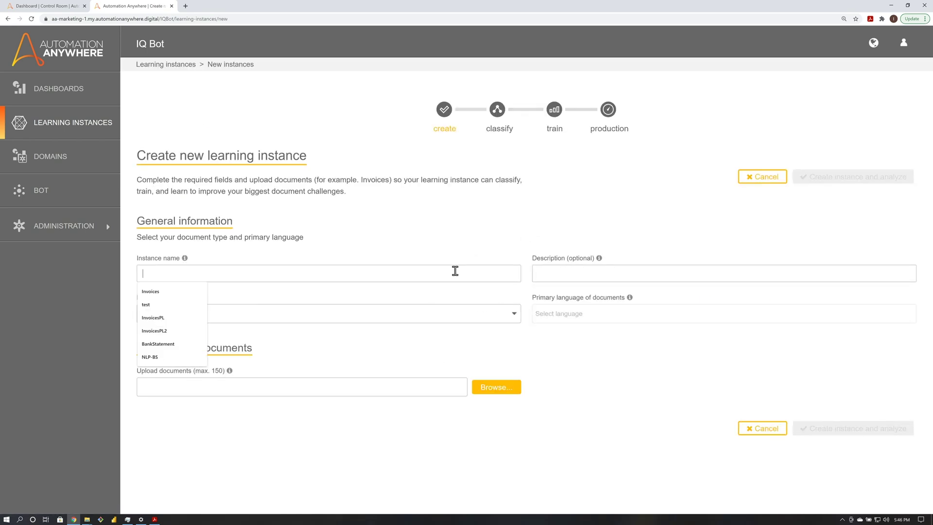
{"action": "type", "text": "InvoicesAE"}
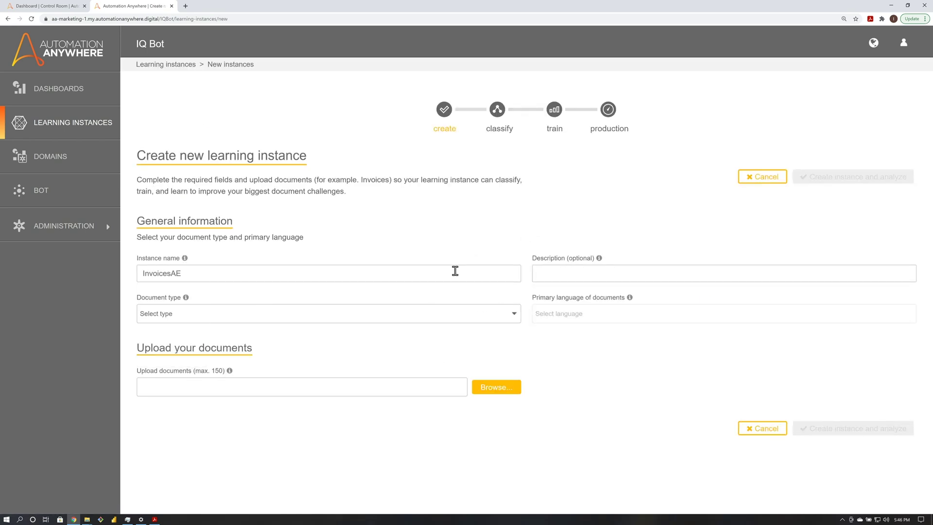
{"action": "left_click", "coordinate": [329, 314]}
{"action": "left_click", "coordinate": [299, 378]}
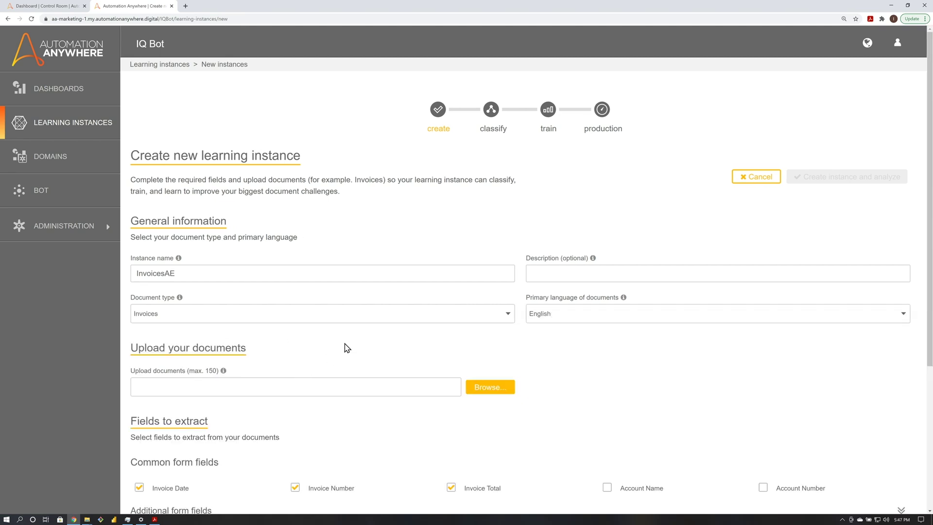
{"action": "scroll", "coordinate": [346, 348], "scroll_direction": "down", "scroll_amount": 3}
{"action": "scroll", "coordinate": [388, 321], "scroll_direction": "down", "scroll_amount": 3}
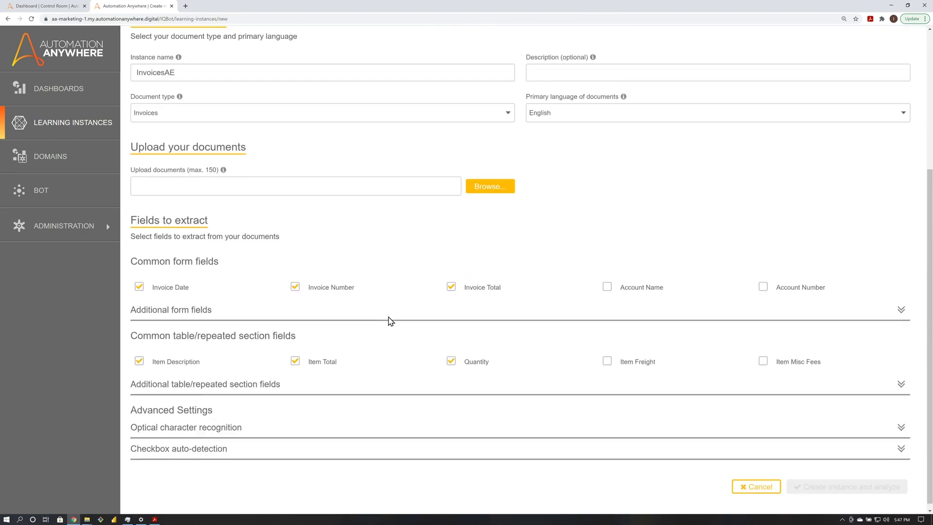
- Choose INV05824.pdf from Downloads as the training document to upload
{"action": "left_click", "coordinate": [488, 180]}
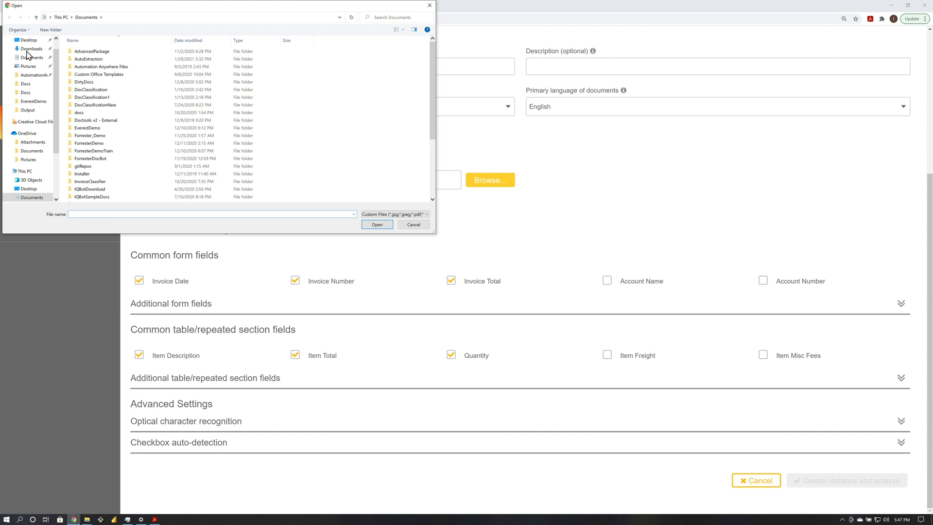
{"action": "scroll", "coordinate": [160, 98], "scroll_direction": "down", "scroll_amount": 4}
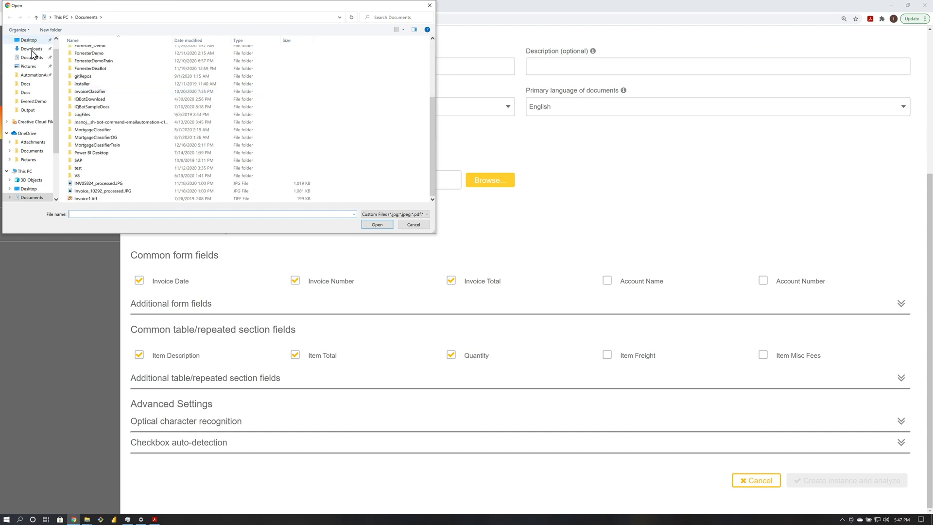
{"action": "left_click", "coordinate": [33, 57]}
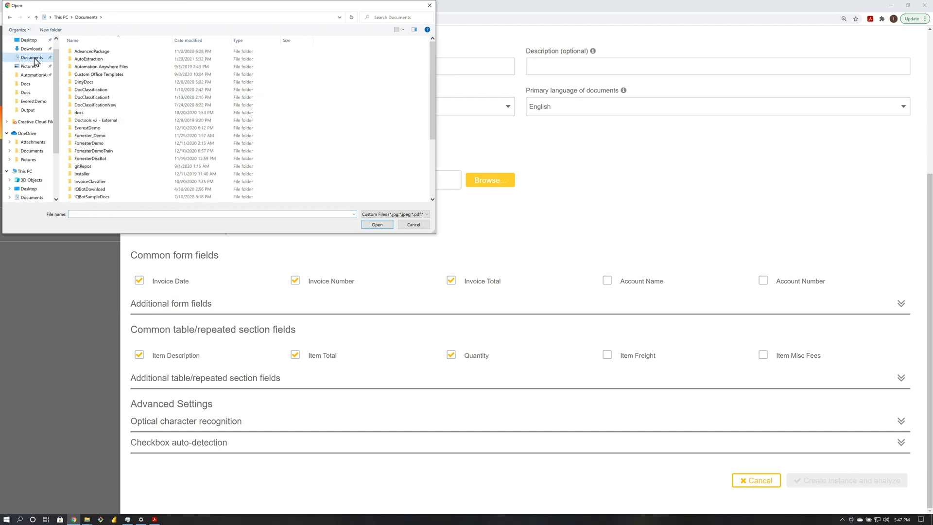
{"action": "double_click", "coordinate": [80, 59]}
{"action": "double_click", "coordinate": [80, 52]}
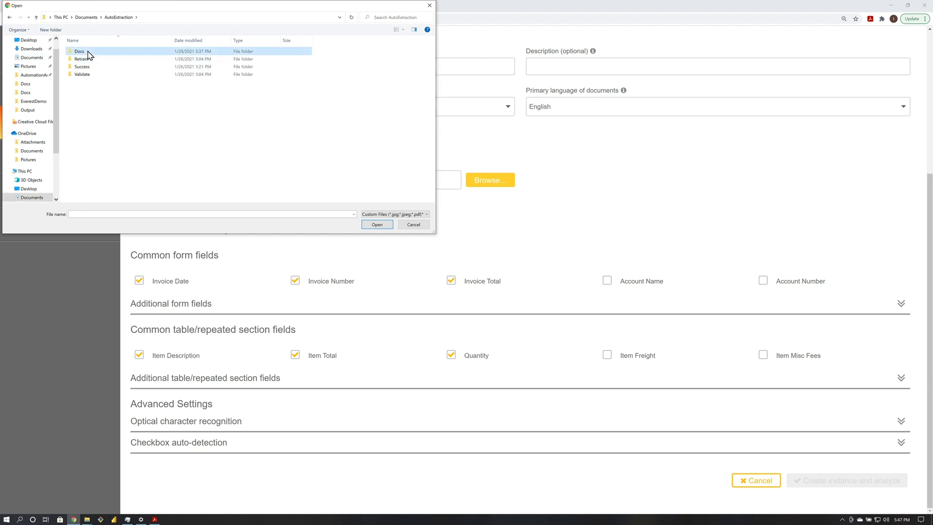
{"action": "left_click", "coordinate": [420, 224]}
{"action": "left_click", "coordinate": [492, 184]}
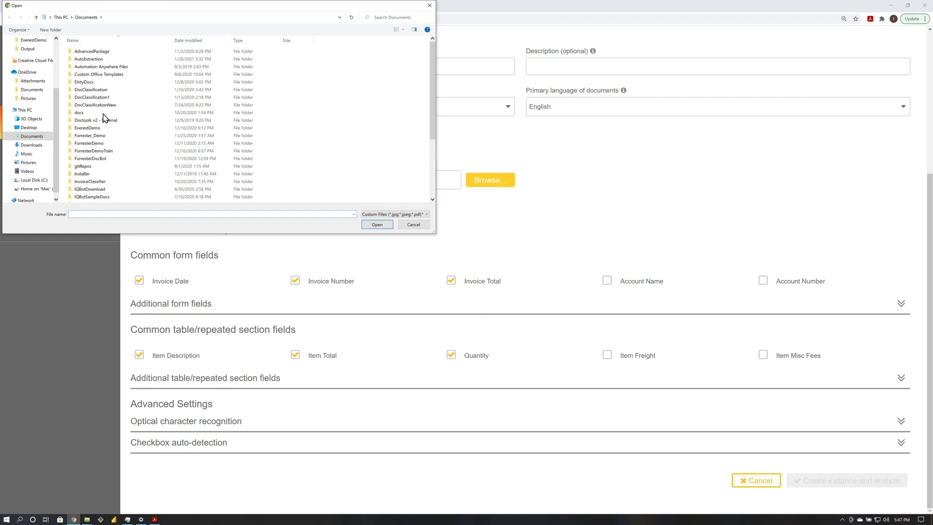
{"action": "scroll", "coordinate": [37, 103], "scroll_direction": "up", "scroll_amount": 3}
{"action": "left_click", "coordinate": [33, 50]}
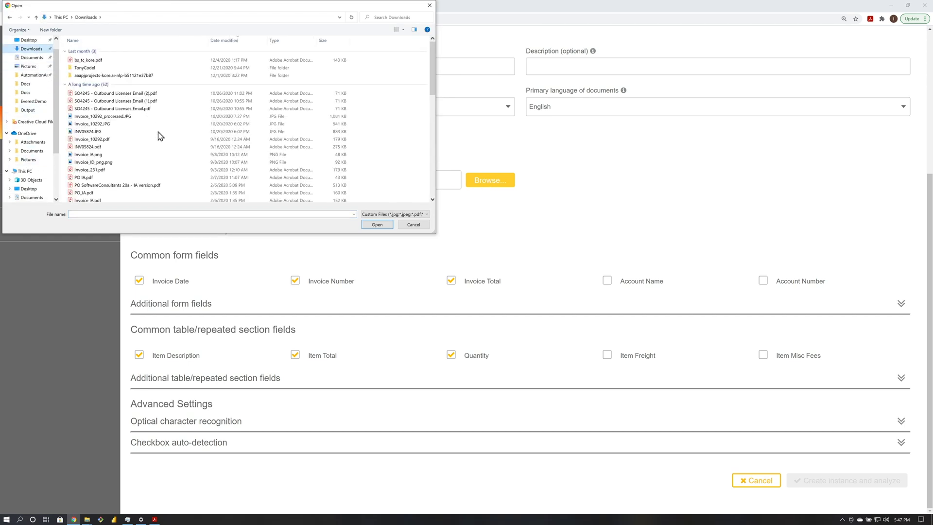
{"action": "left_click", "coordinate": [143, 148], "text": "shift"}
{"action": "left_click", "coordinate": [377, 225]}
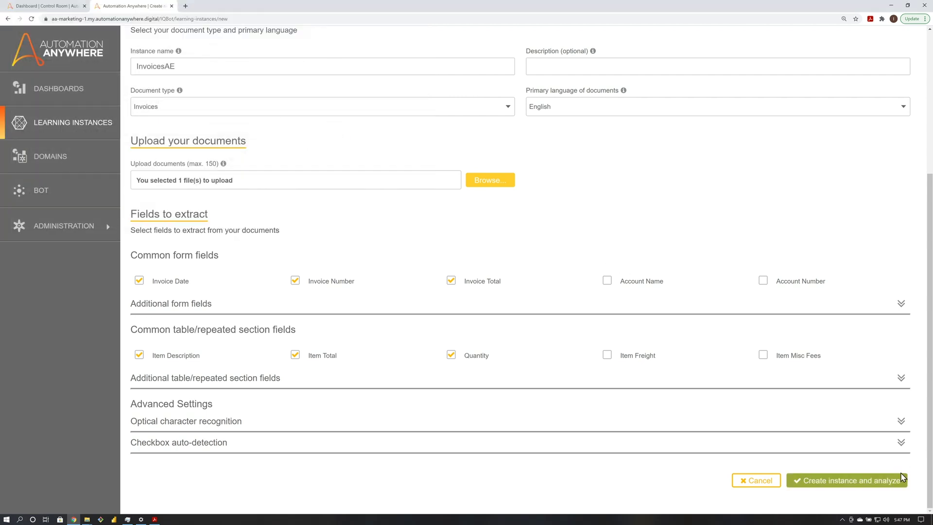
- Create and analyze the instance, map group 35's Item Total to ITEM AMOUNT, and save training
{"action": "left_click", "coordinate": [846, 481]}
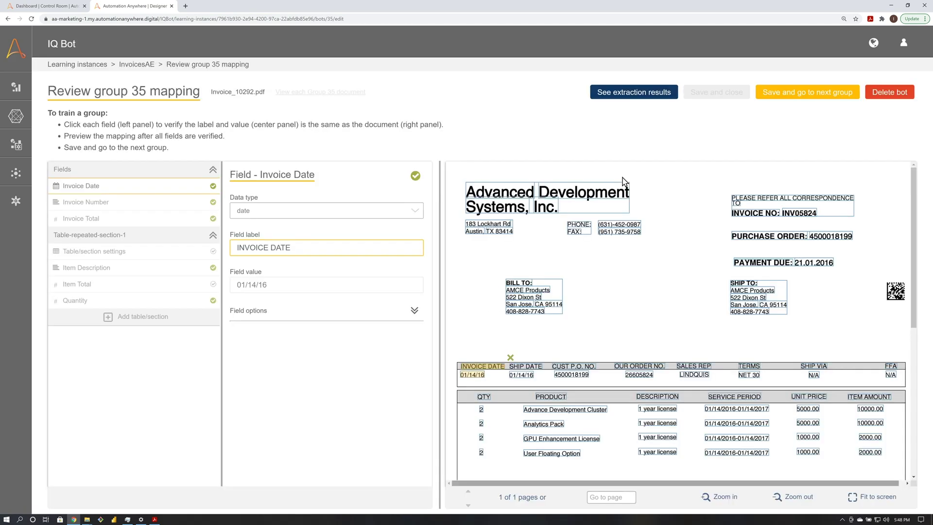
{"action": "left_click", "coordinate": [134, 286]}
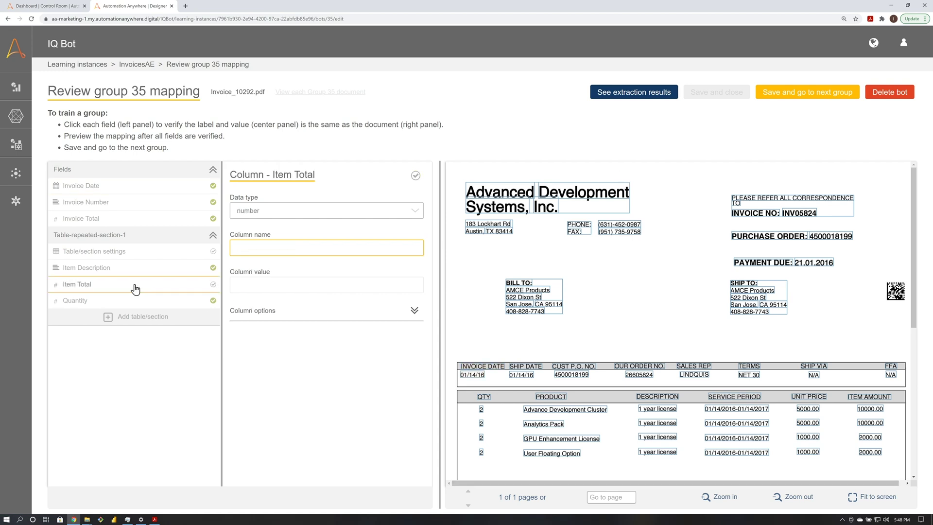
{"action": "scroll", "coordinate": [758, 271], "scroll_direction": "down", "scroll_amount": 3}
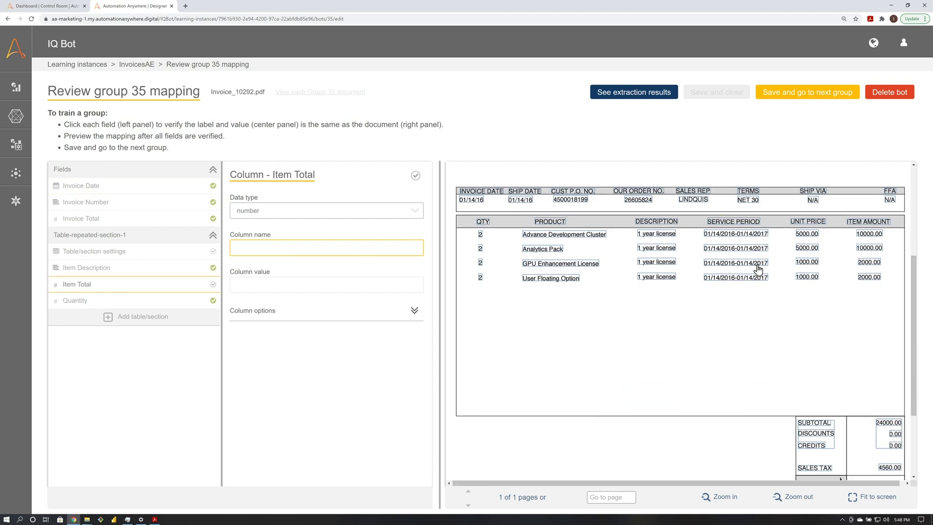
{"action": "scroll", "coordinate": [758, 284], "scroll_direction": "down", "scroll_amount": 3}
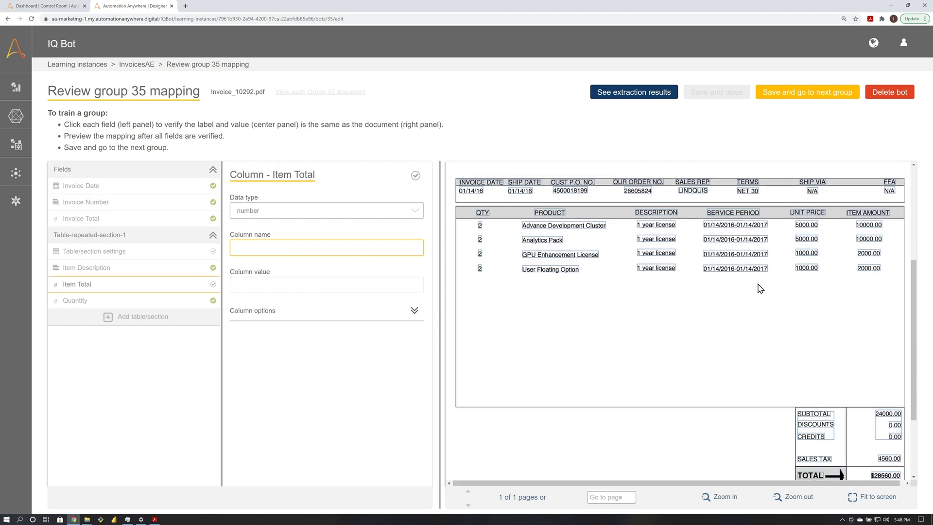
{"action": "left_click", "coordinate": [867, 212]}
{"action": "left_click", "coordinate": [807, 92]}
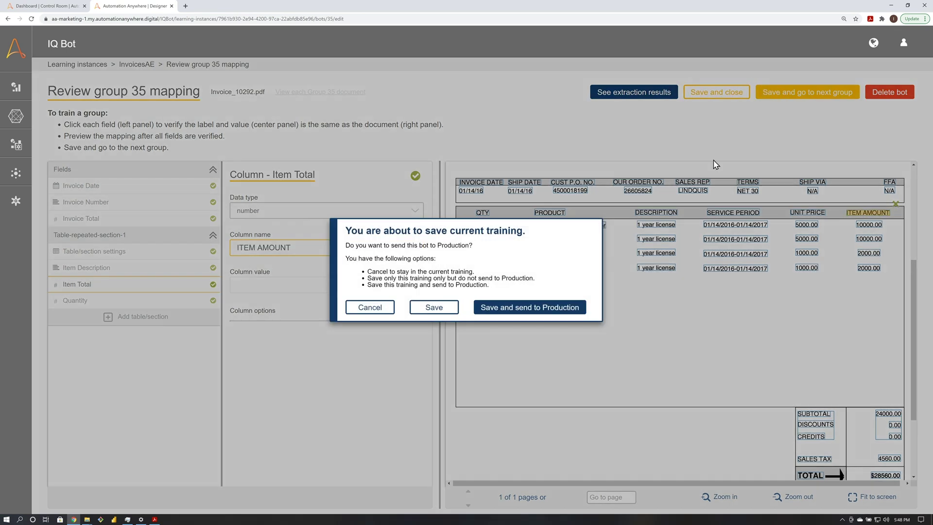
{"action": "left_click", "coordinate": [530, 307]}
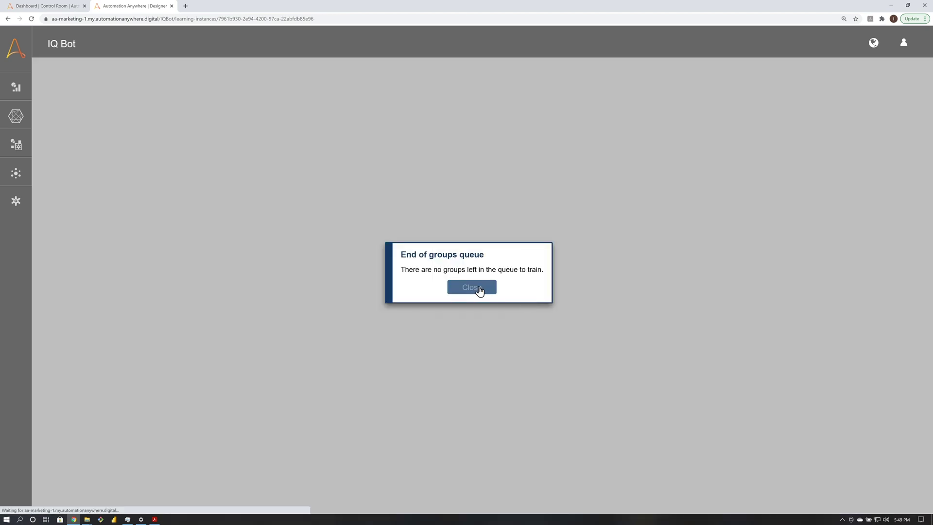
- Add a Process documents action using the InvoicesAE learning instance between Start and End
{"action": "left_click", "coordinate": [476, 287]}
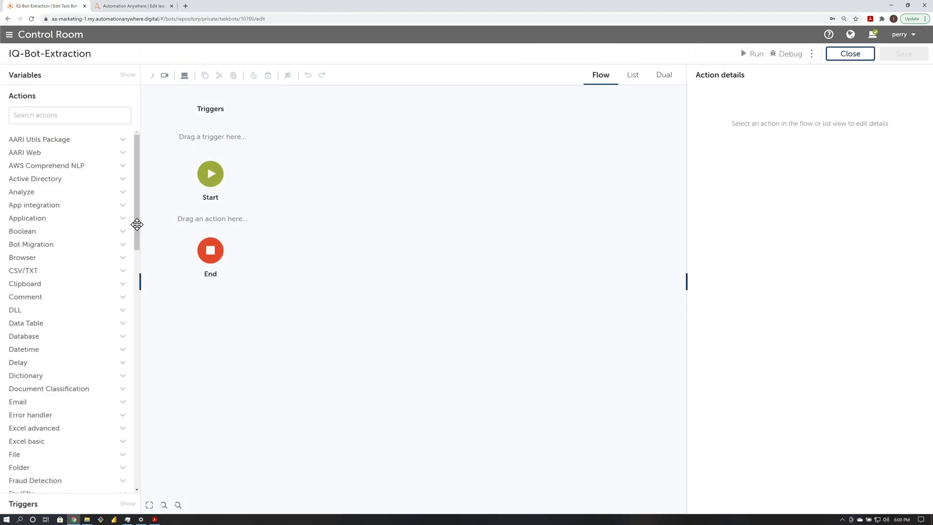
{"action": "scroll", "coordinate": [73, 292], "scroll_direction": "down", "scroll_amount": 5}
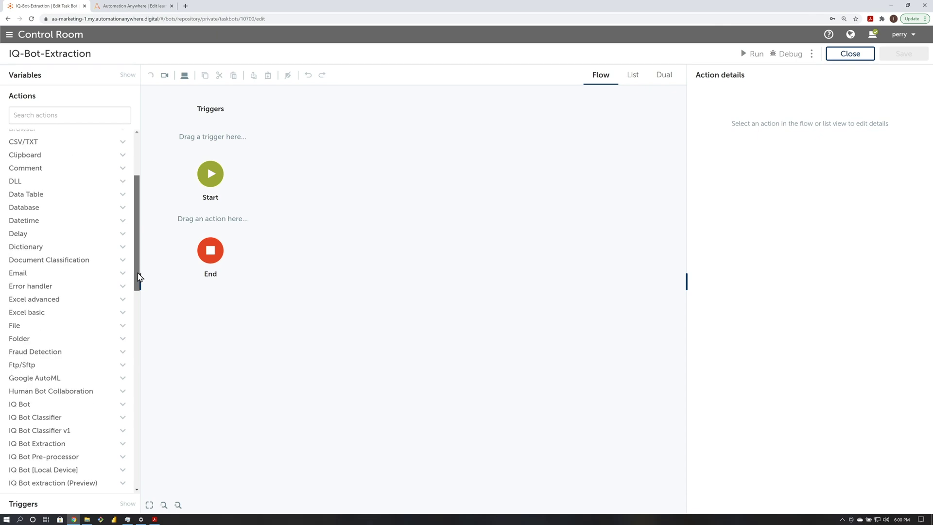
{"action": "left_click", "coordinate": [81, 336]}
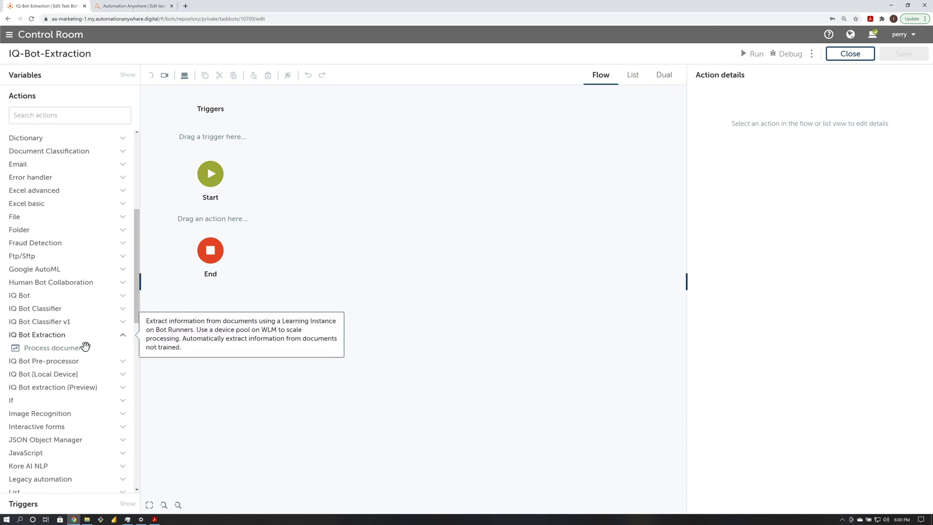
{"action": "left_click_drag", "start_coordinate": [56, 348], "coordinate": [213, 220]}
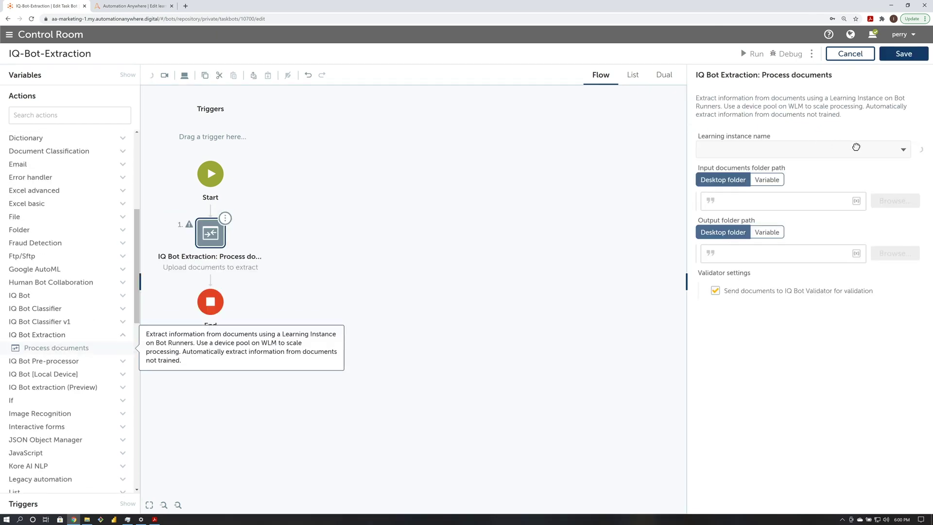
{"action": "left_click", "coordinate": [904, 149]}
{"action": "left_click", "coordinate": [729, 221]}
- Set the input folder to Documents\AutoExtraction\Docs
{"action": "left_click", "coordinate": [895, 200]}
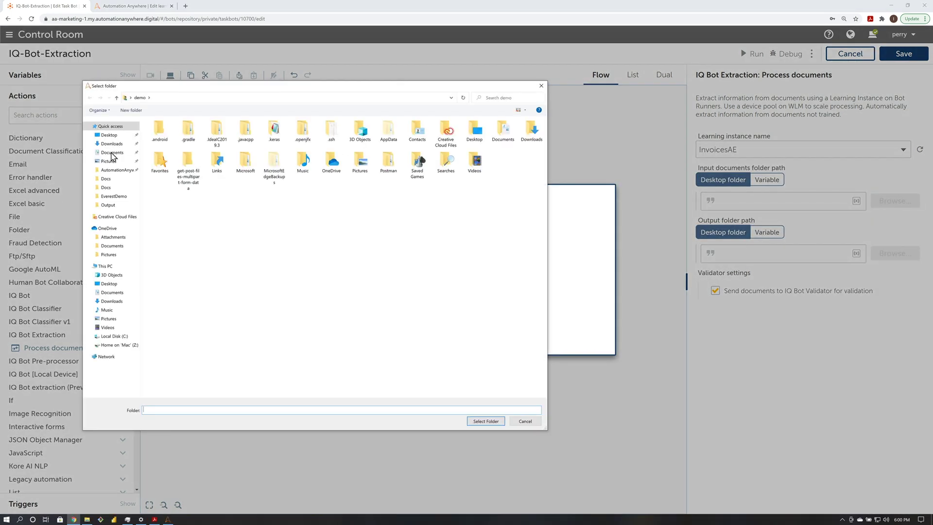
{"action": "left_click", "coordinate": [111, 152]}
{"action": "double_click", "coordinate": [171, 146]}
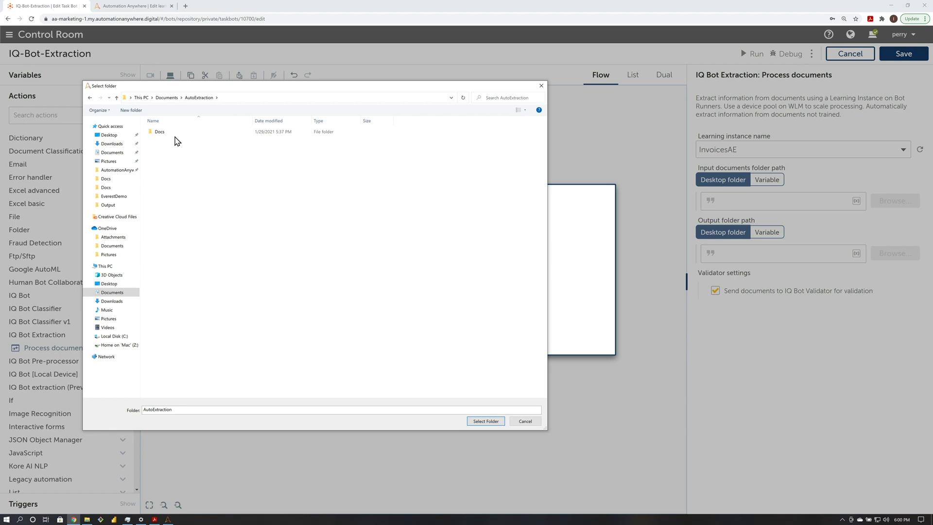
{"action": "double_click", "coordinate": [160, 131]}
{"action": "left_click", "coordinate": [485, 421]}
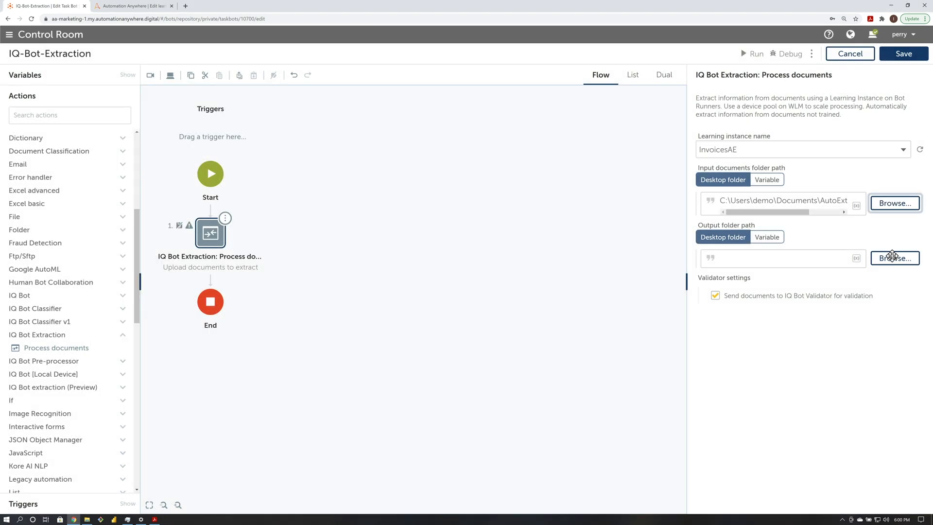
- Set the output folder to Documents\AutoExtraction and save the bot
{"action": "left_click", "coordinate": [892, 253]}
{"action": "left_click", "coordinate": [120, 161]}
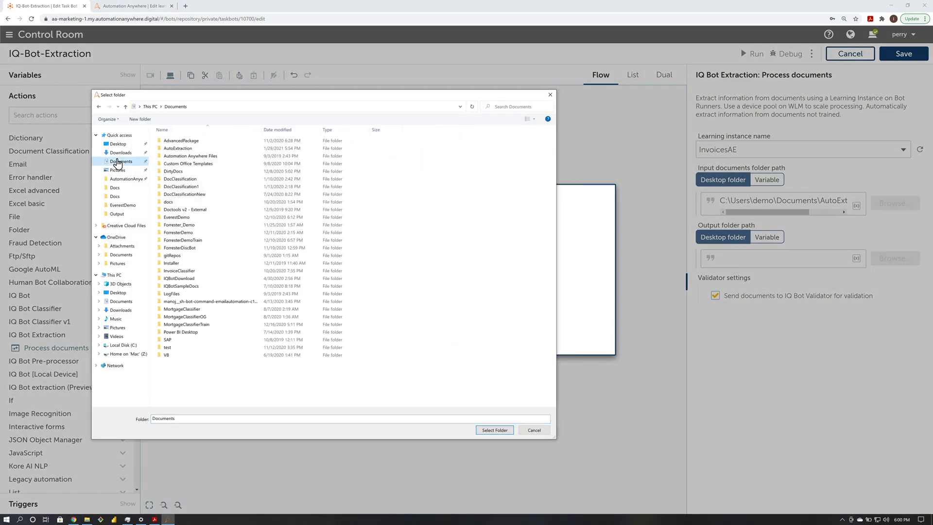
{"action": "double_click", "coordinate": [185, 153]}
{"action": "left_click", "coordinate": [495, 431]}
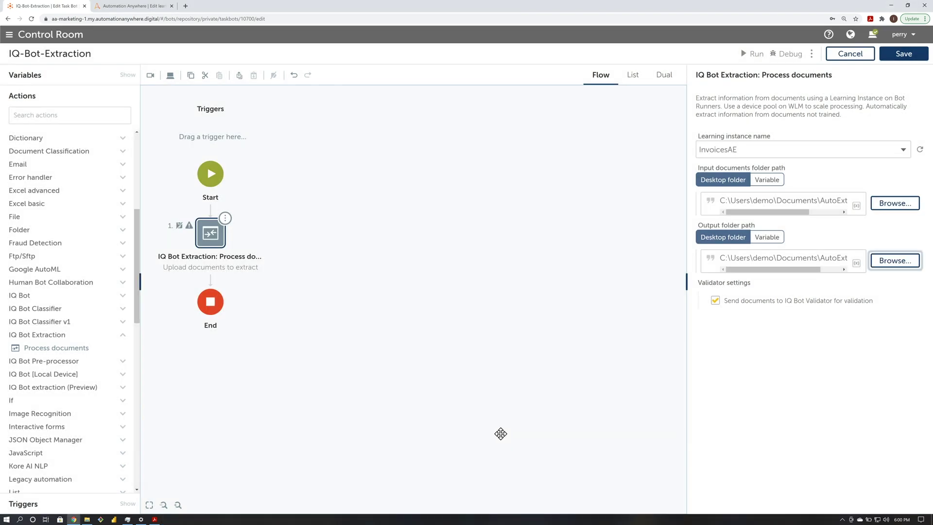
{"action": "left_click", "coordinate": [903, 54]}
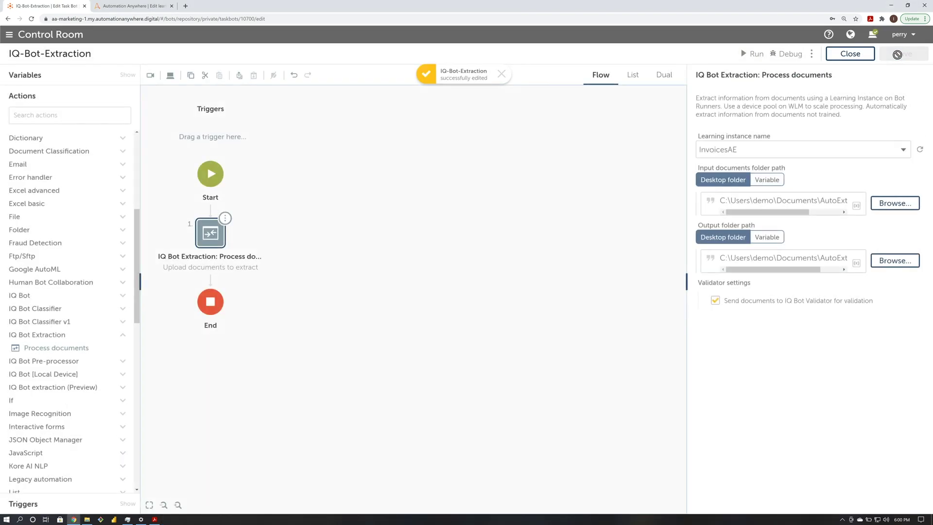
- Run IQ-Bot-Extraction on this computer and view the AutoExtraction folder in File Explorer
{"action": "left_click", "coordinate": [755, 53]}
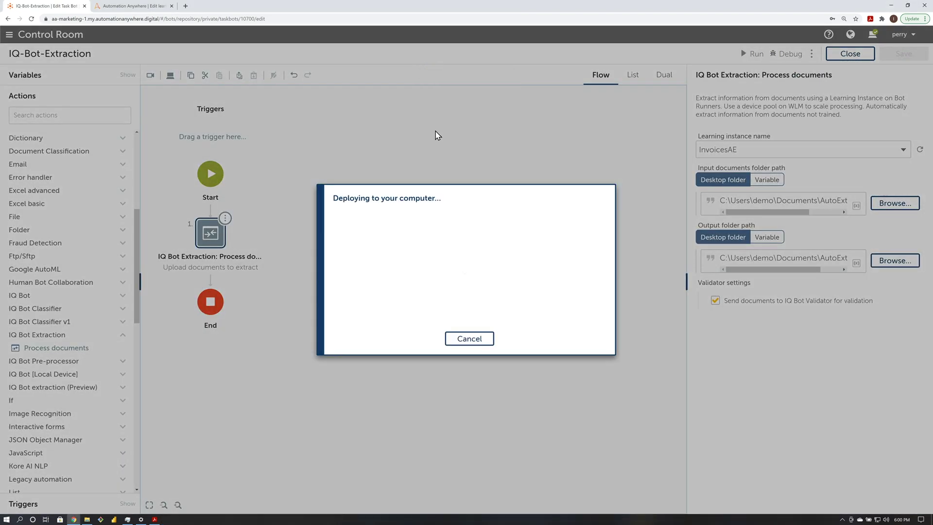
{"action": "left_click", "coordinate": [85, 518]}
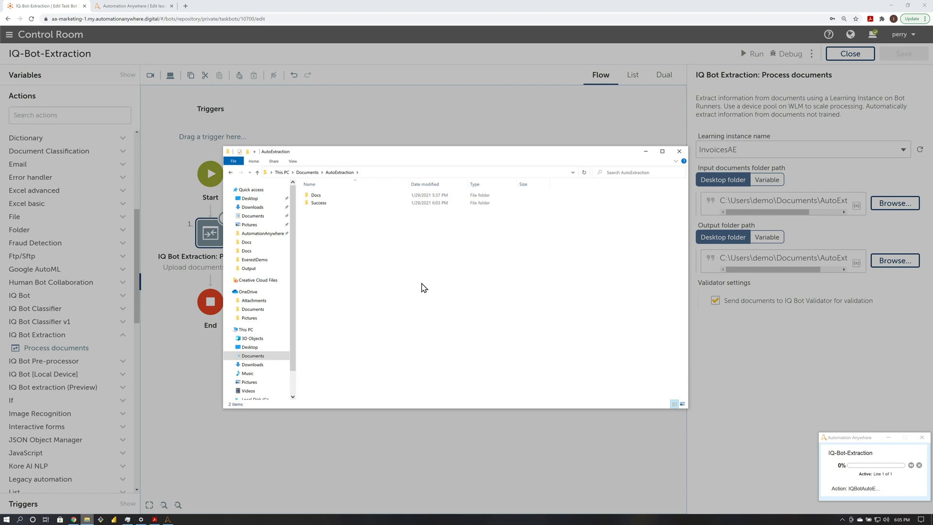
- Open the INV05824 CSV from Success, with the invoice PDF left and Excel right
{"action": "double_click", "coordinate": [406, 204]}
{"action": "double_click", "coordinate": [405, 196]}
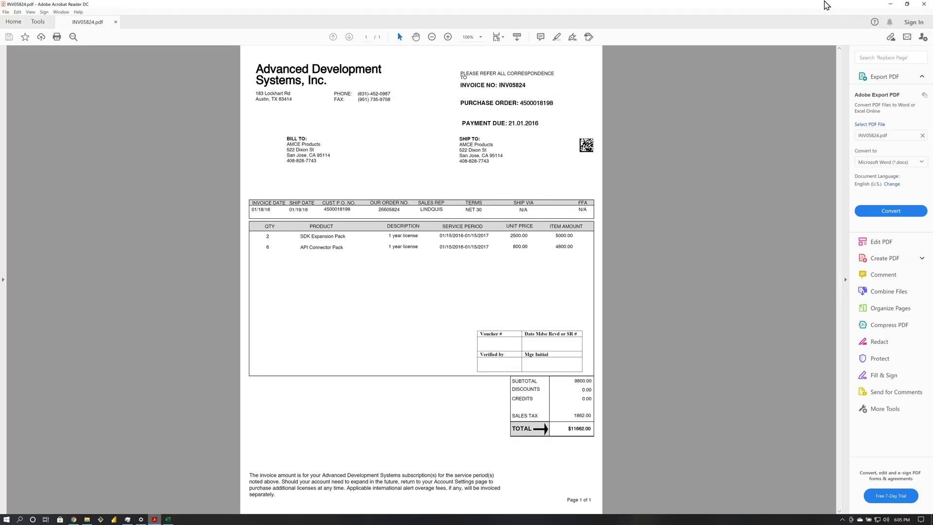
{"action": "left_click_drag", "start_coordinate": [794, 9], "coordinate": [4, 263]}
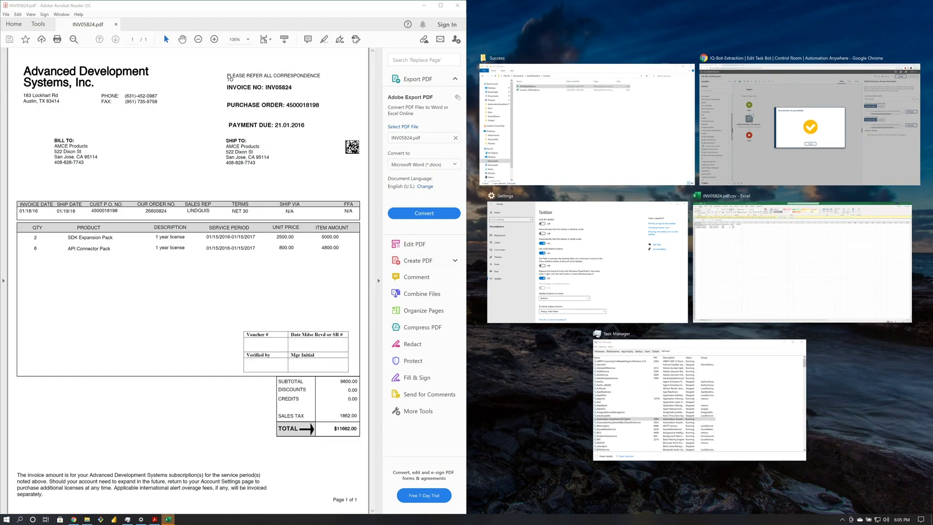
{"action": "left_click", "coordinate": [802, 263]}
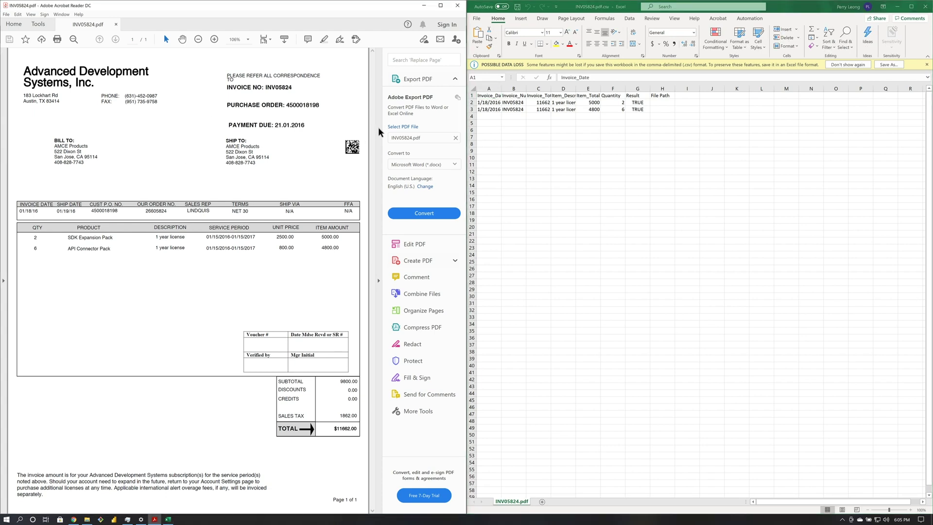
{"action": "left_click", "coordinate": [378, 280]}
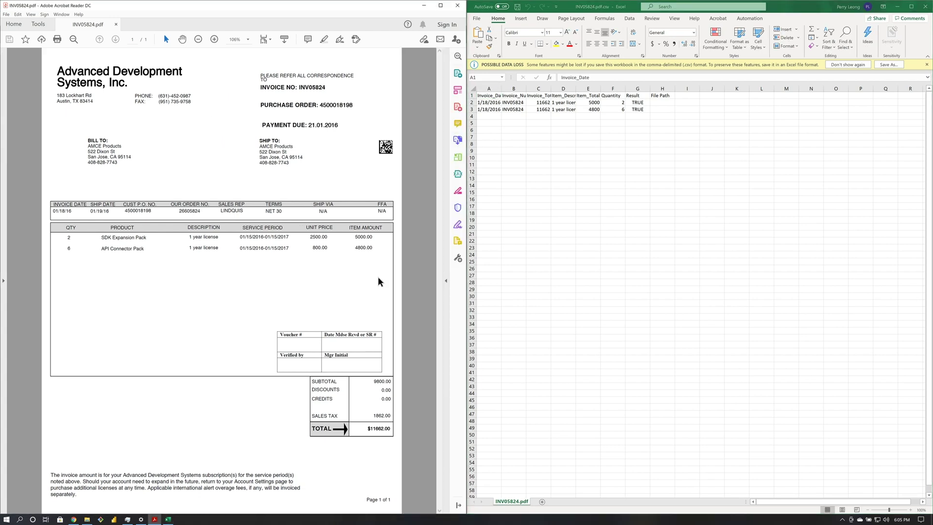